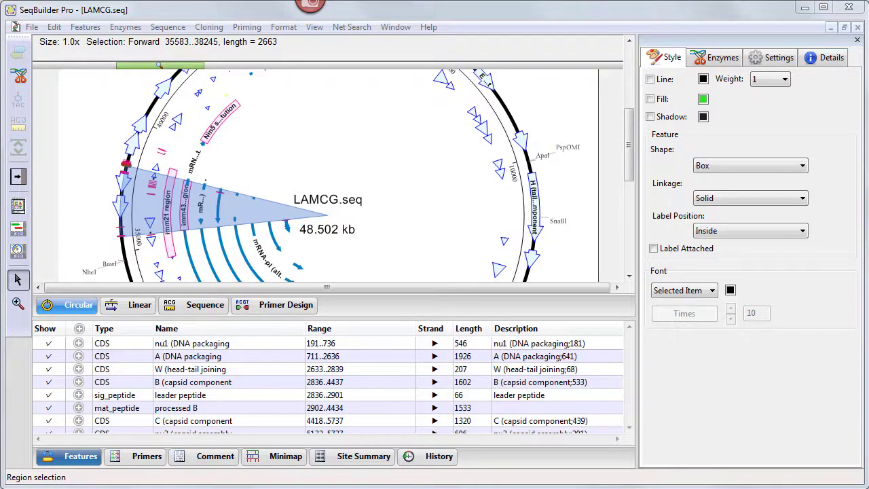
# - Create primer pair Pair 1 spanning the marked 2663 bp region in the Primer Design view
pyautogui.click(279, 305)
pyautogui.click(245, 27)
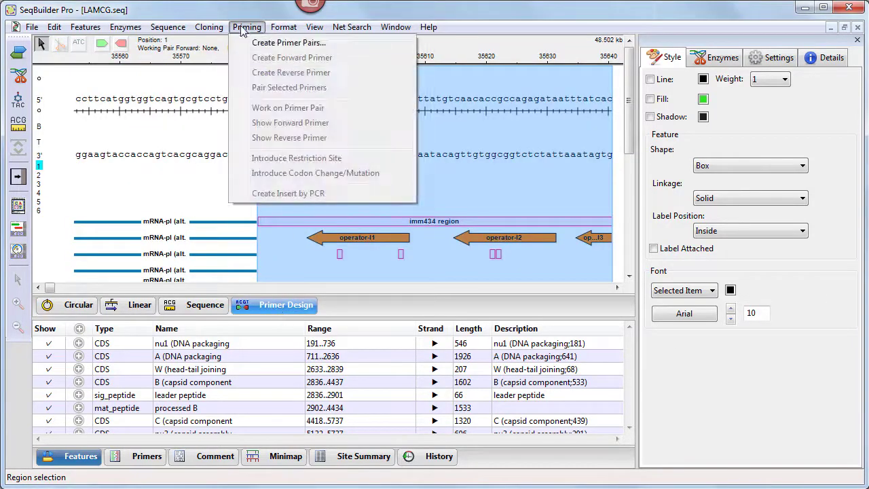
pyautogui.click(288, 42)
pyautogui.click(301, 272)
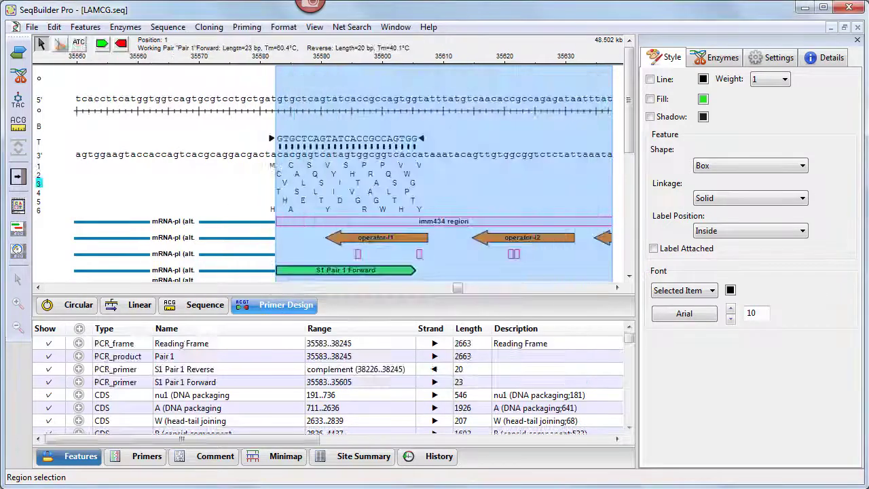
# - Trial a Gibson, LIC clone of the PCR product into the pGEM-3Z vector
pyautogui.click(206, 27)
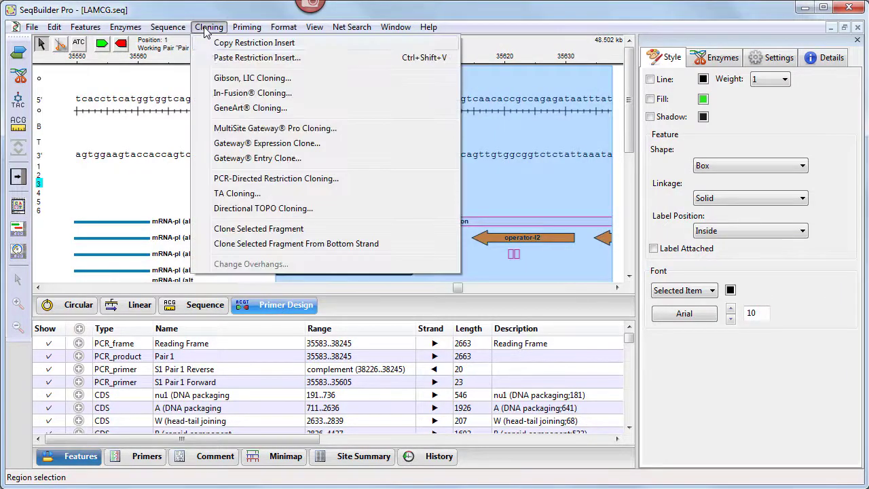
pyautogui.click(215, 77)
pyautogui.click(628, 171)
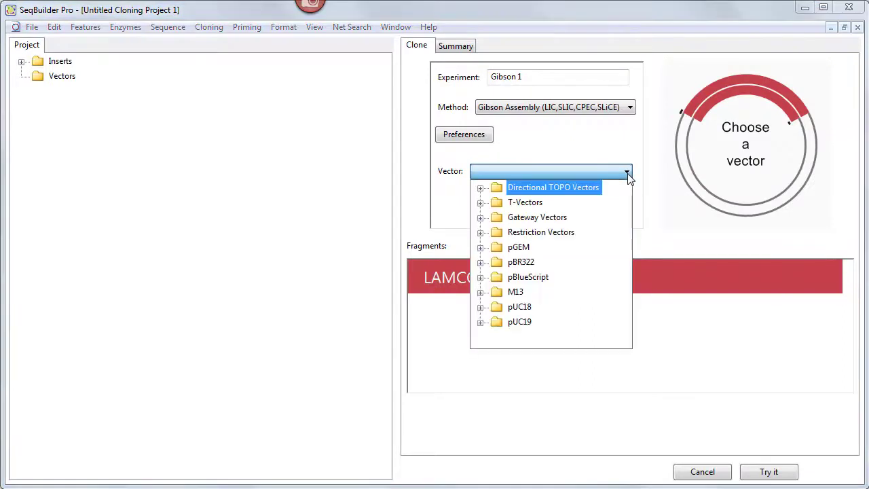
pyautogui.click(480, 249)
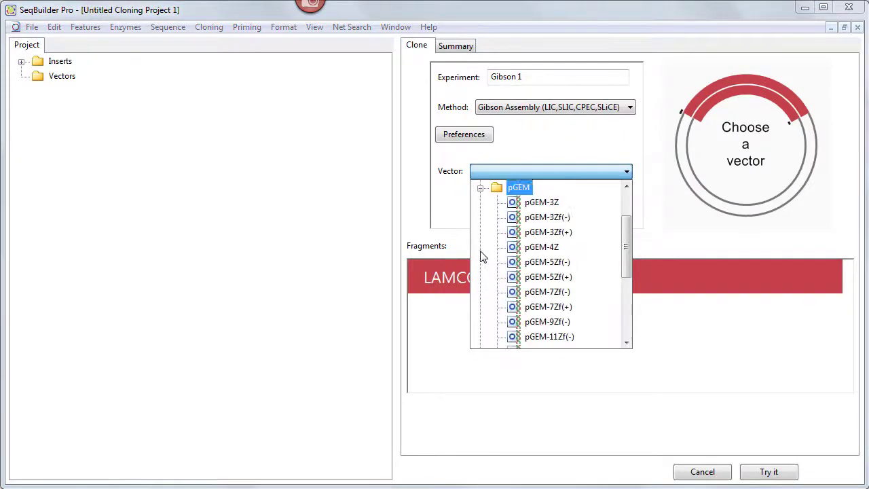
pyautogui.click(542, 203)
pyautogui.click(766, 474)
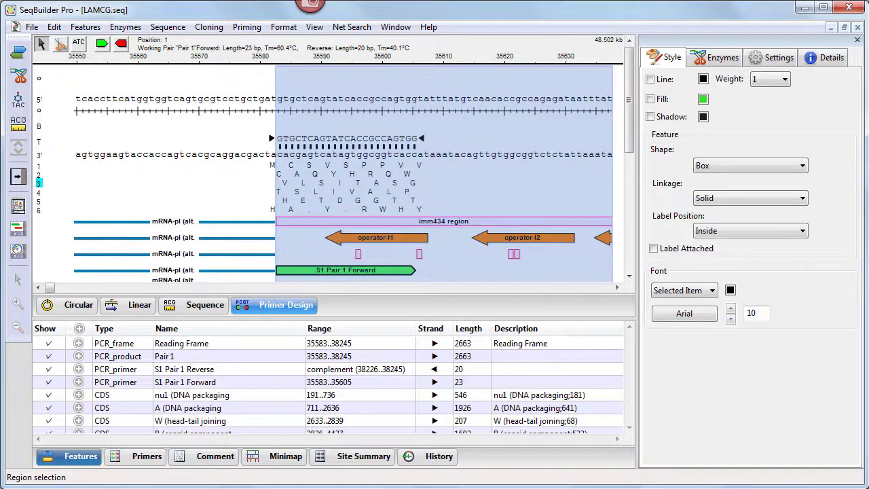
# - Cycle through the Circular, Linear, Sequence and Primer Design views of LAMCG.seq around nu3 (5132..5737)
pyautogui.click(80, 307)
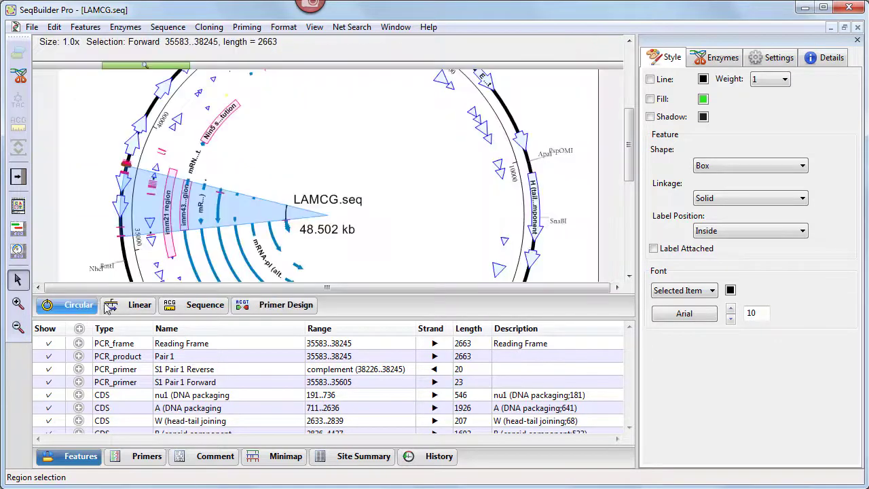
pyautogui.click(128, 307)
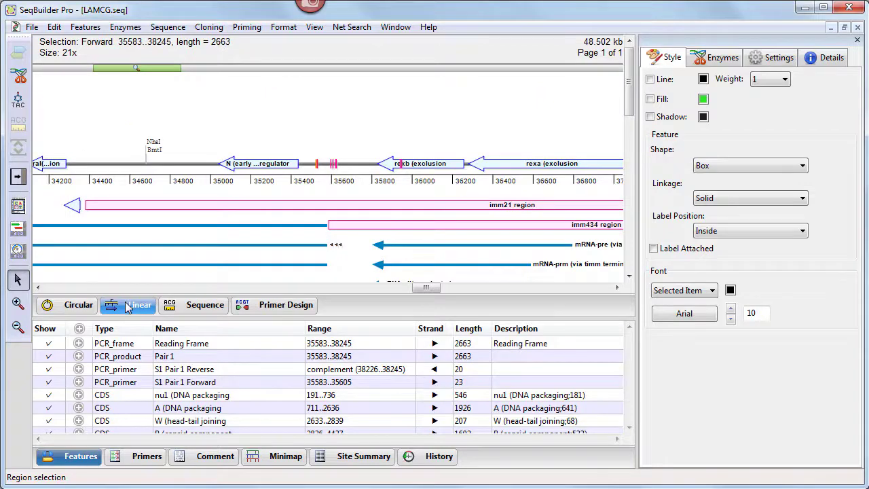
pyautogui.click(209, 312)
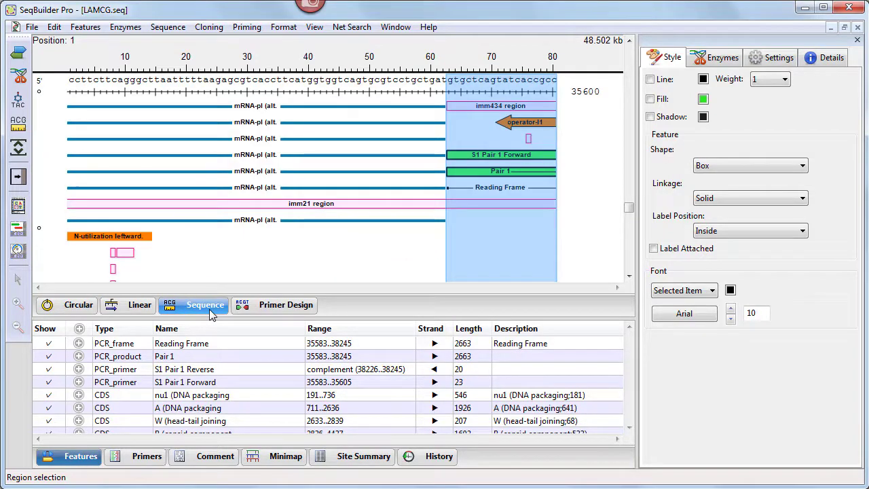
pyautogui.click(285, 307)
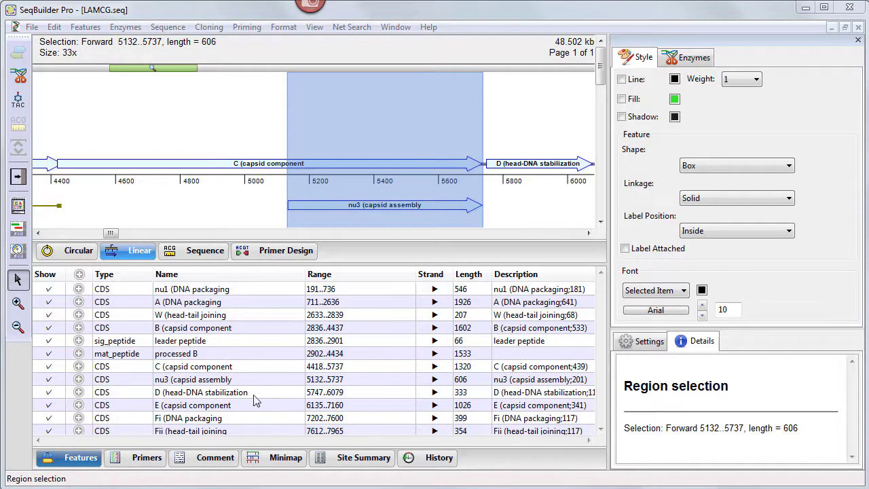
# - Zoom the linear map out and display the 3' Overhang enzyme set
pyautogui.click(176, 74)
pyautogui.moveTo(177, 73)
pyautogui.mouseDown()
pyautogui.moveTo(154, 76)
pyautogui.moveTo(167, 71)
pyautogui.mouseUp()
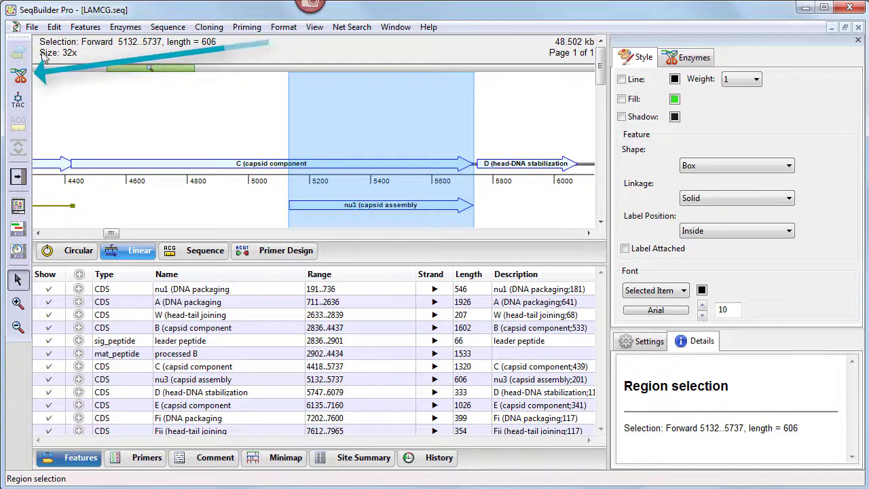
pyautogui.click(19, 78)
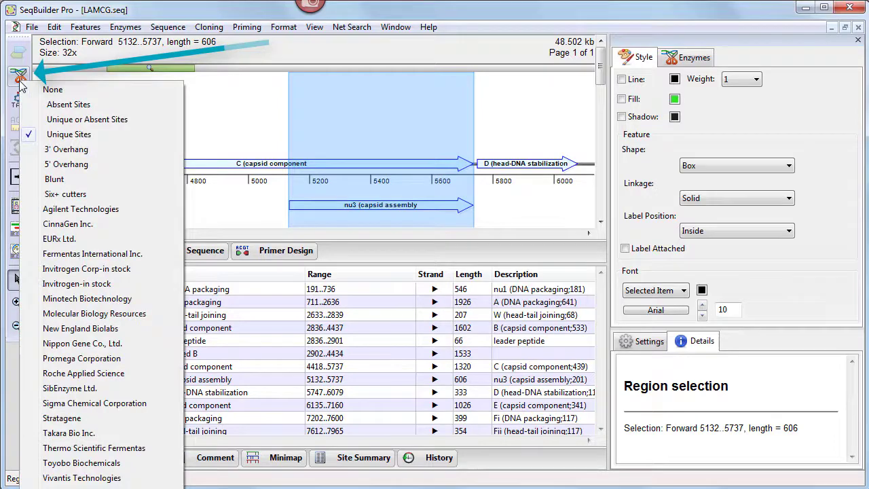
pyautogui.click(60, 150)
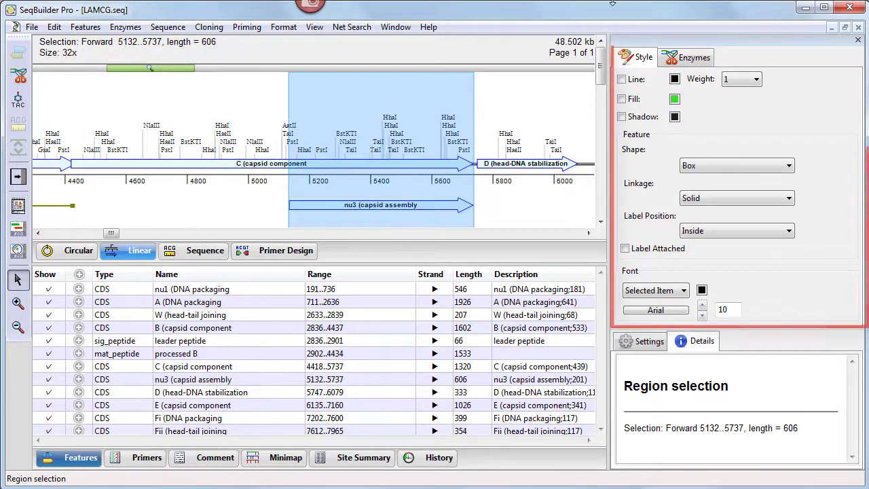
# - Add AgsI, AjuI and Cac8I cut sites to the map, filtering by 'ca' for Cac8I
pyautogui.click(692, 59)
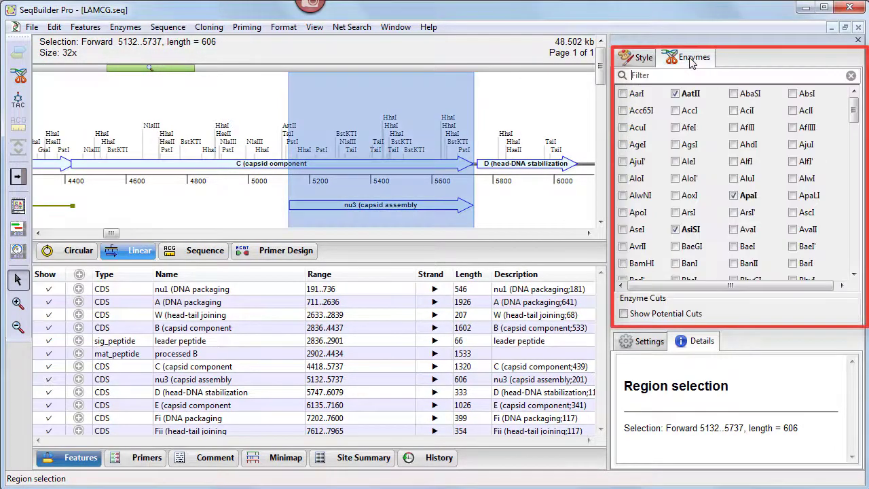
pyautogui.click(676, 146)
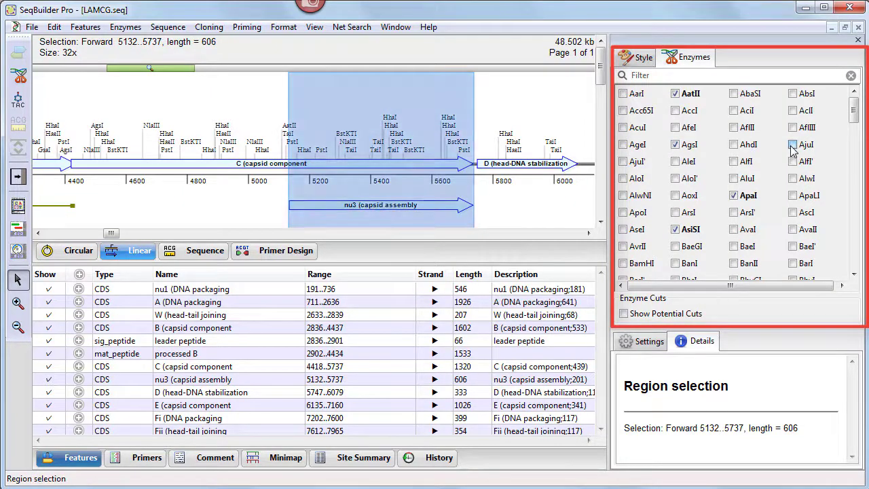
pyautogui.click(792, 146)
pyautogui.write('ca')
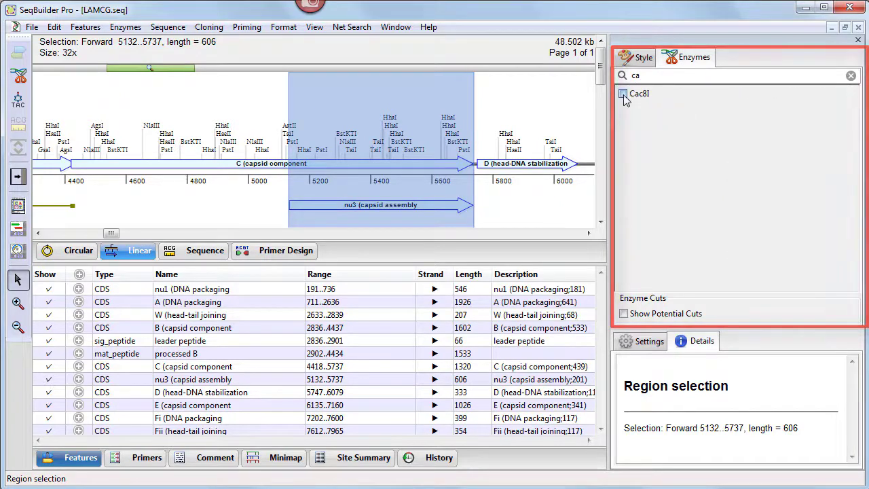
pyautogui.click(623, 93)
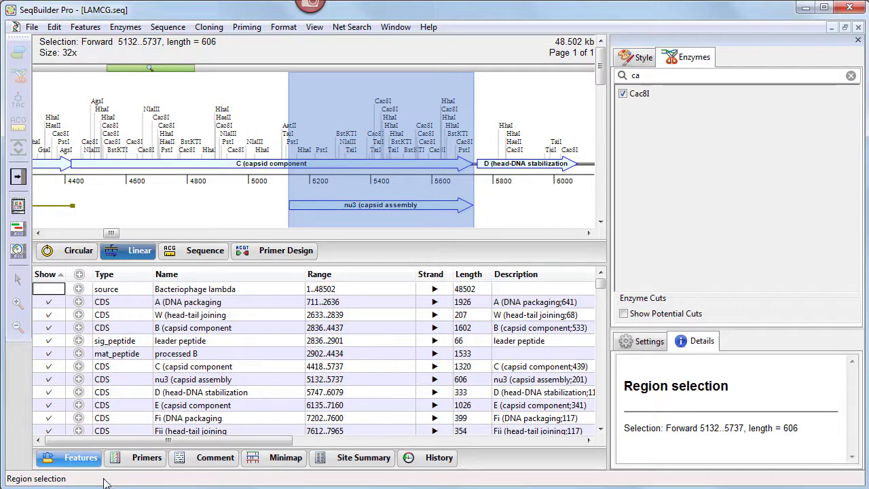
# - Sort the feature table by name and range, and inspect the Rz feature's protein_id qualifier
pyautogui.click(202, 275)
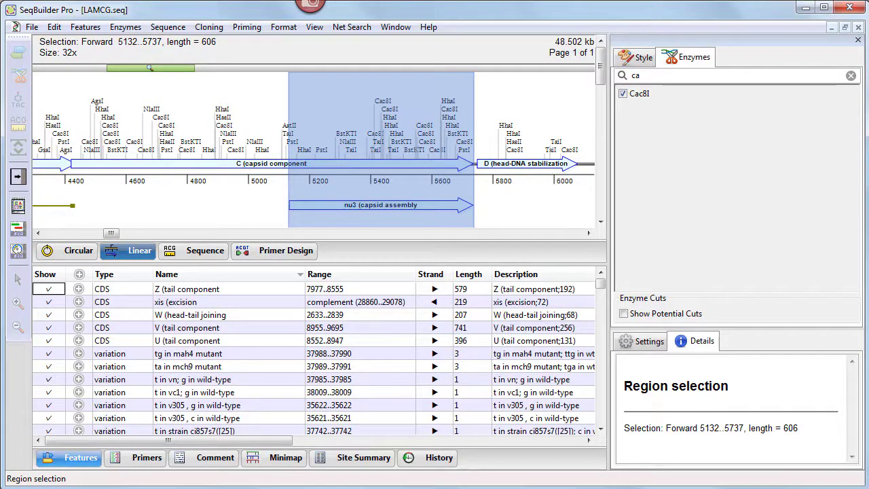
pyautogui.click(343, 277)
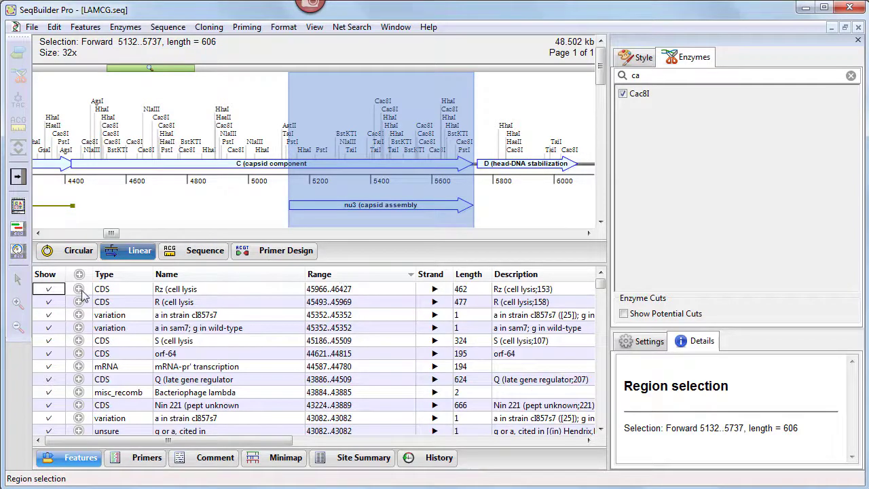
pyautogui.click(78, 289)
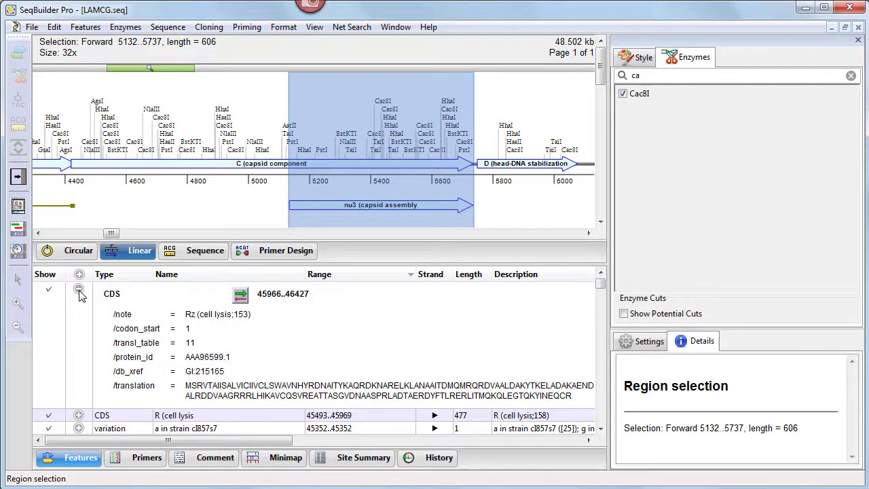
pyautogui.click(201, 363)
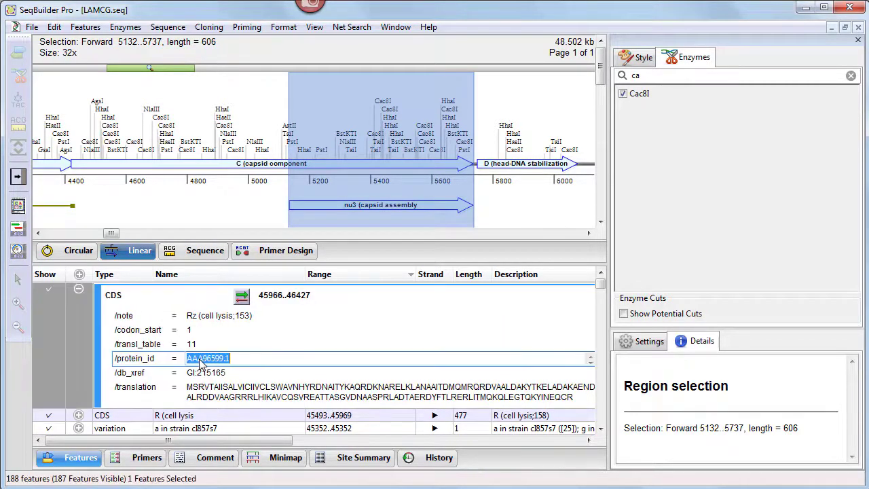
pyautogui.click(246, 365)
pyautogui.click(78, 290)
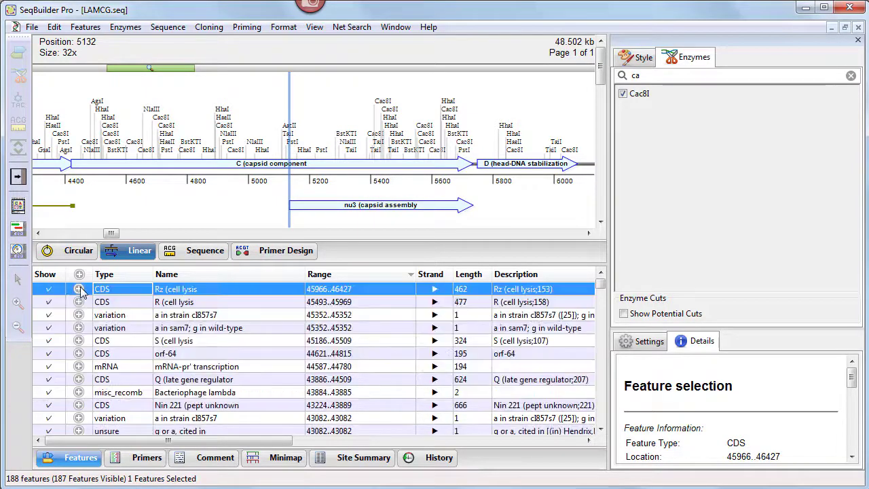
# - Set the Style font colour for All Enzymes labels to red
pyautogui.click(640, 57)
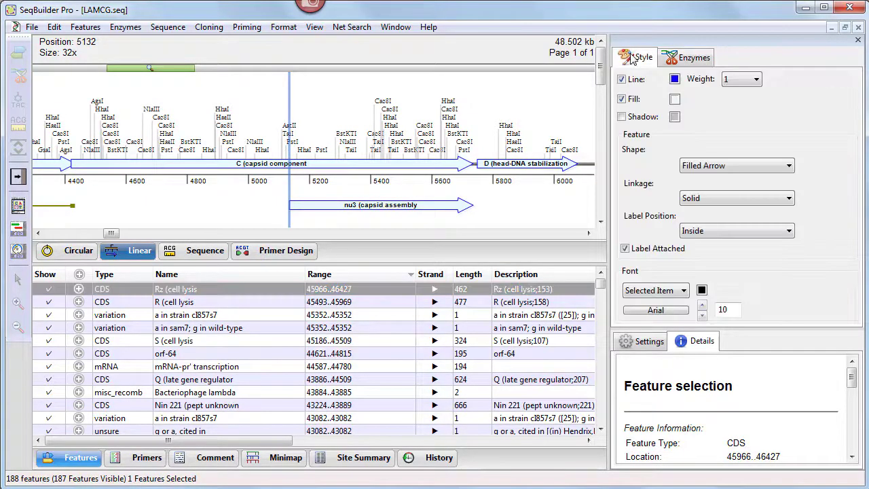
pyautogui.click(651, 291)
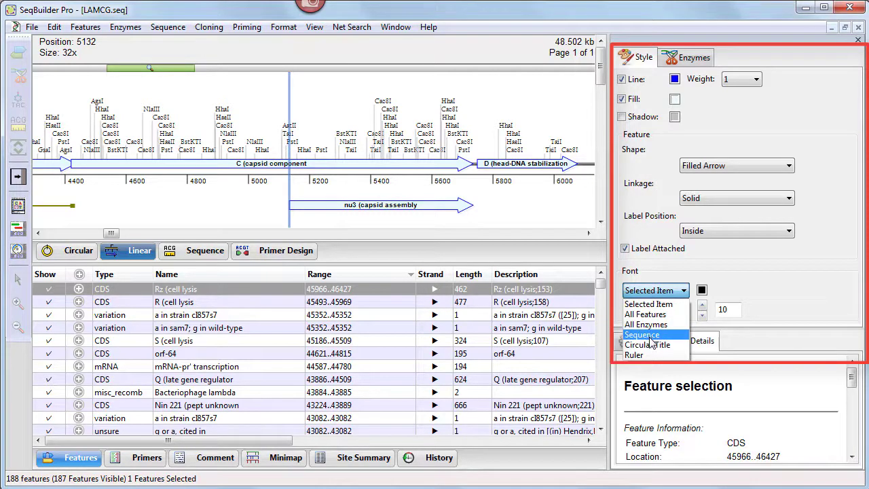
pyautogui.click(649, 324)
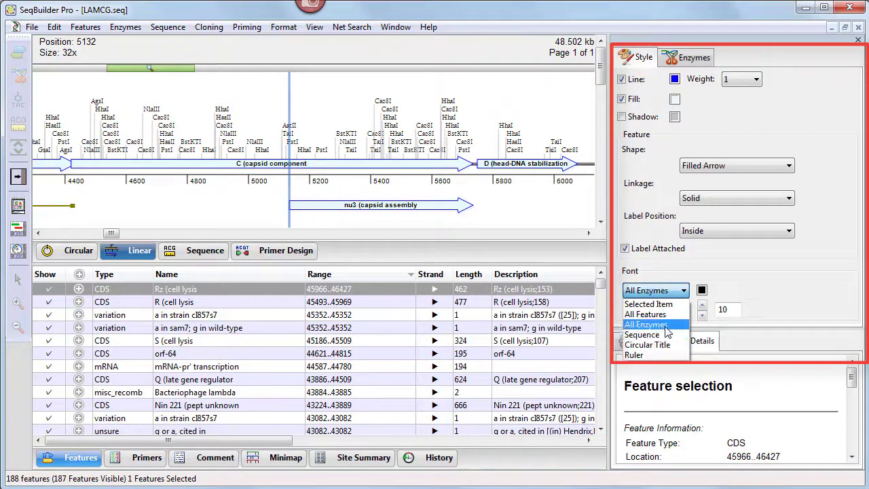
pyautogui.click(701, 292)
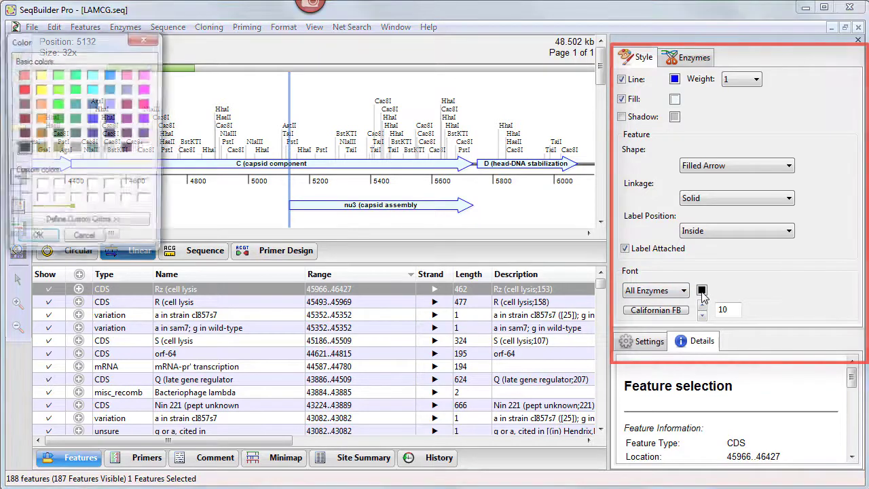
pyautogui.click(22, 89)
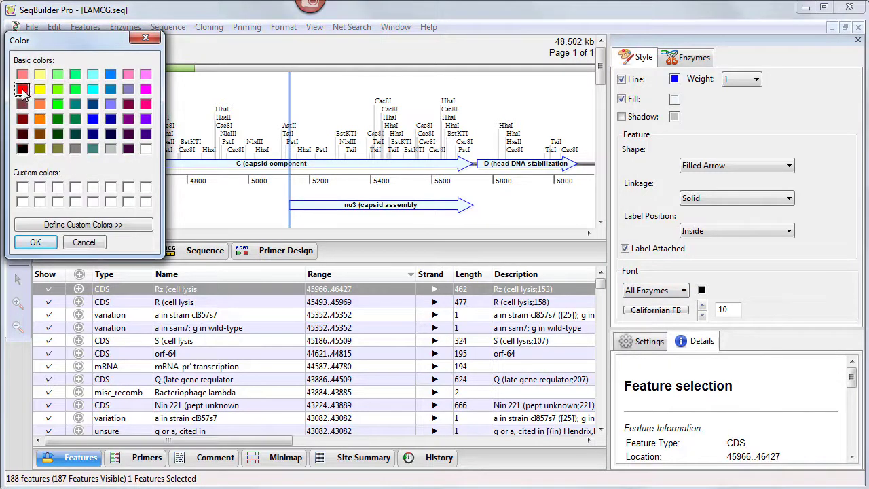
pyautogui.click(36, 242)
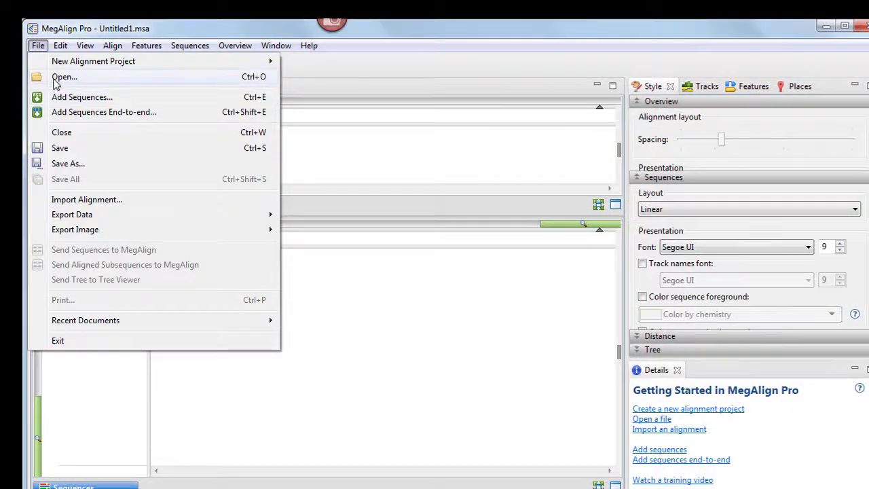
# - Load the 14 calmodulin .pro files and realign only the subsequence in columns 20–42
pyautogui.click(54, 97)
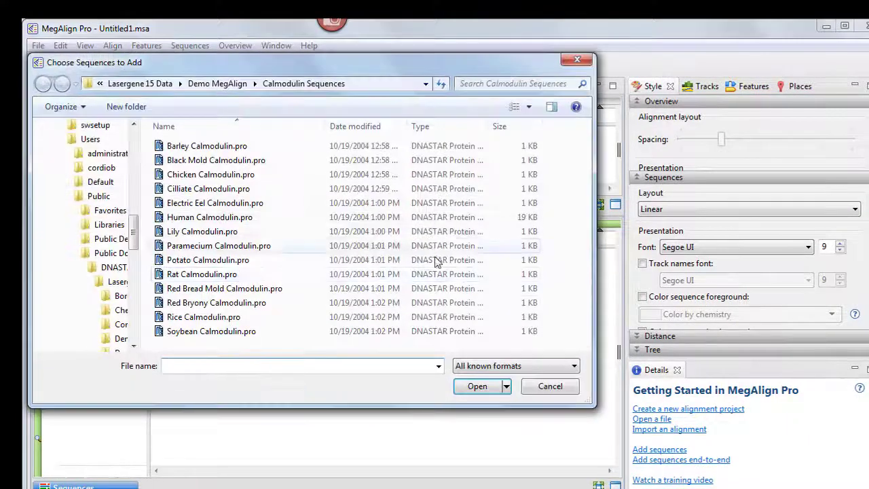
pyautogui.click(496, 367)
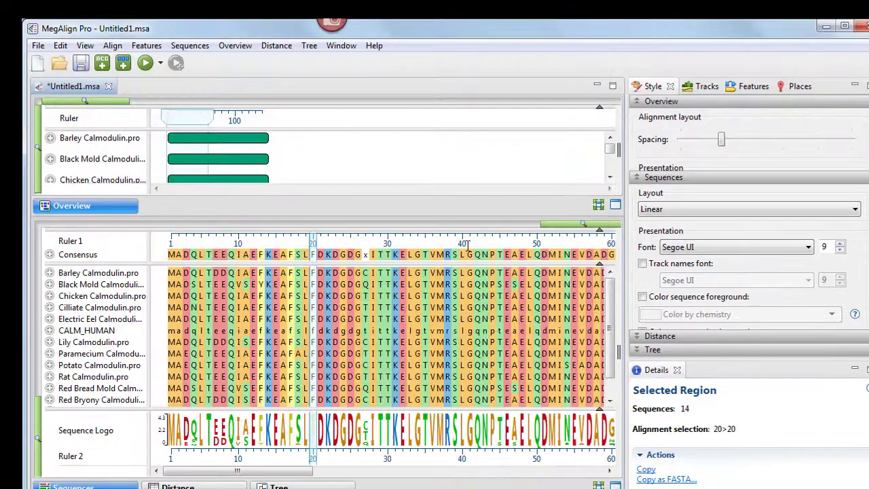
pyautogui.moveTo(468, 245); pyautogui.dragTo(478, 242)
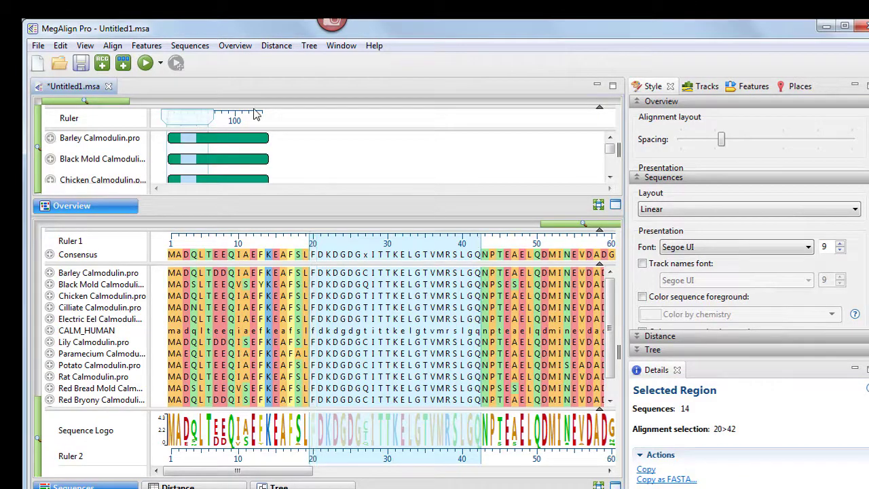
pyautogui.click(113, 46)
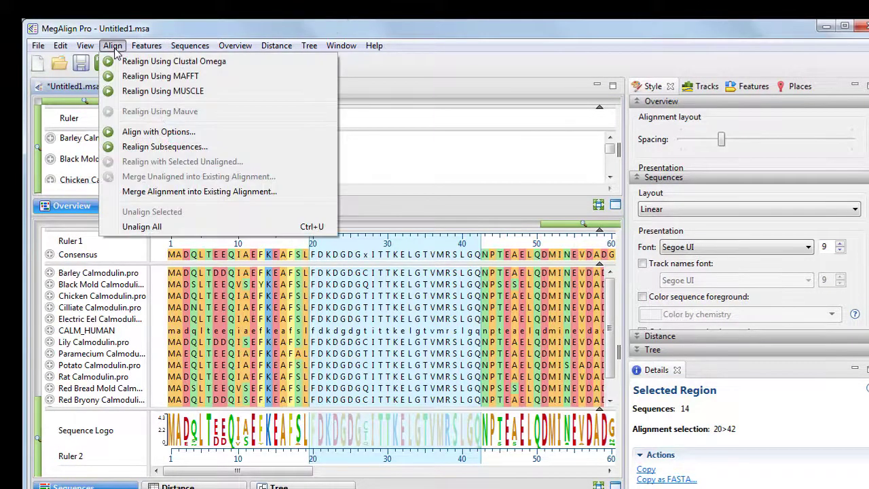
pyautogui.click(163, 148)
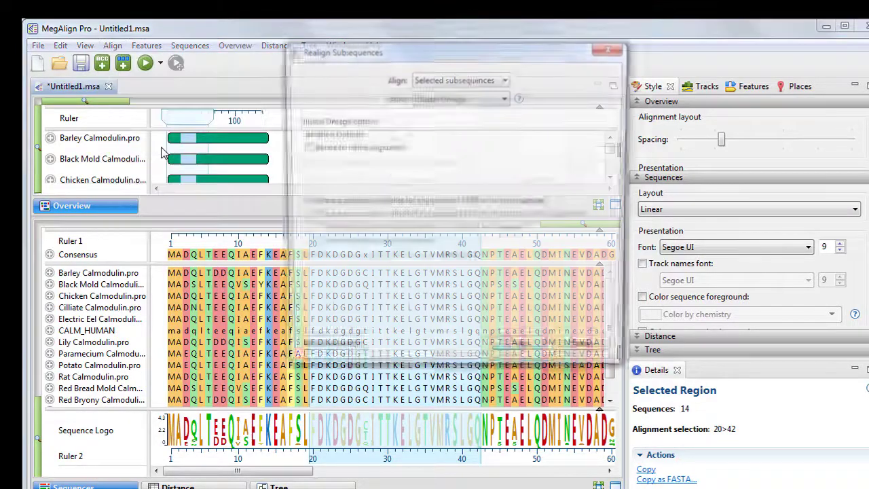
pyautogui.click(533, 358)
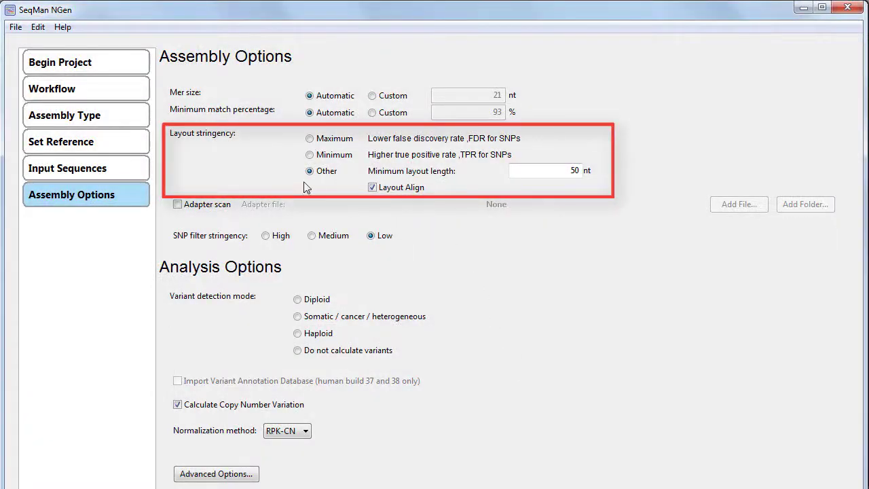
# - Switch Layout stringency from Minimum to Maximum on the Assembly Options page
pyautogui.click(311, 155)
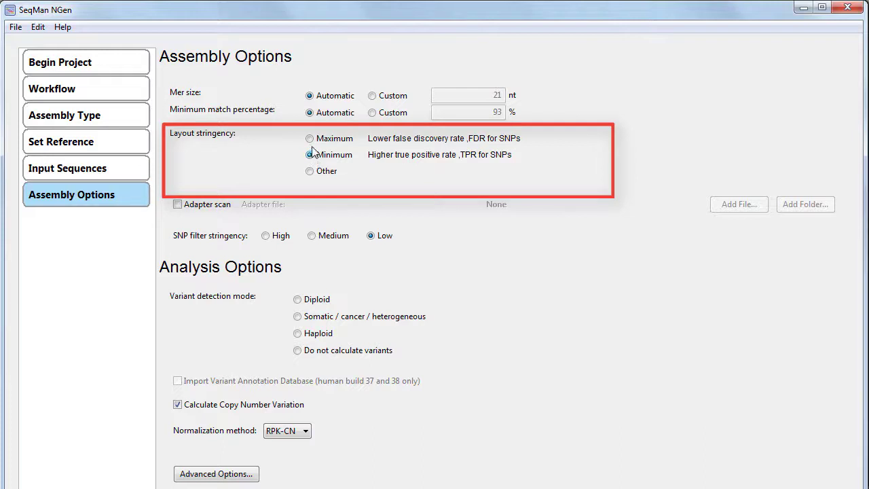
pyautogui.click(310, 140)
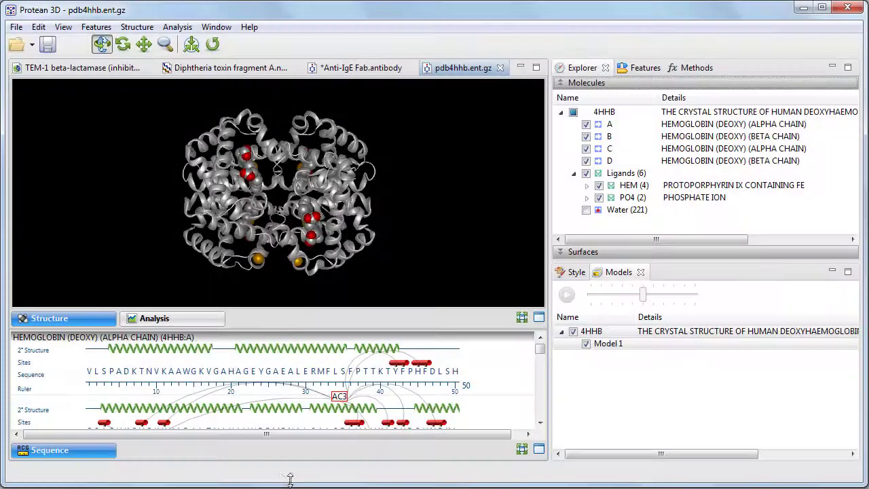
# - Select residues 16 and 33 in chain A and model the K16G and F33T mutations
pyautogui.click(202, 374)
pyautogui.keyDown('ctrl'); pyautogui.click(330, 375); pyautogui.keyUp('ctrl')
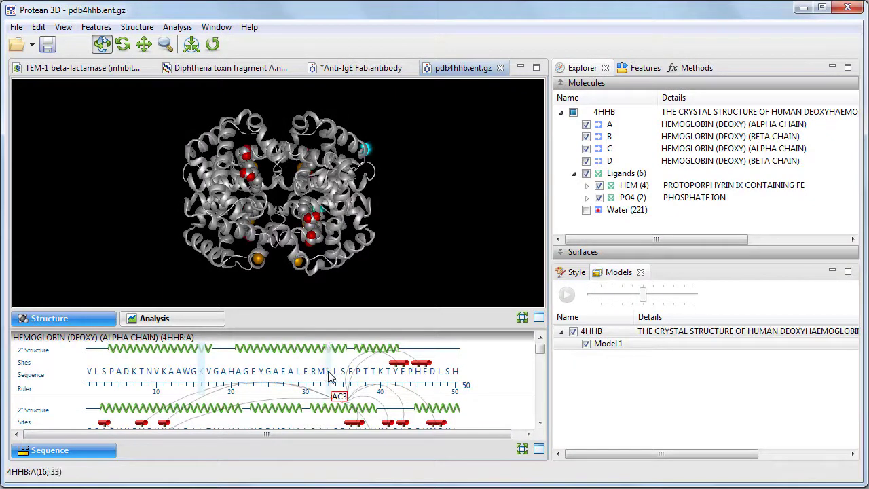
pyautogui.click(137, 27)
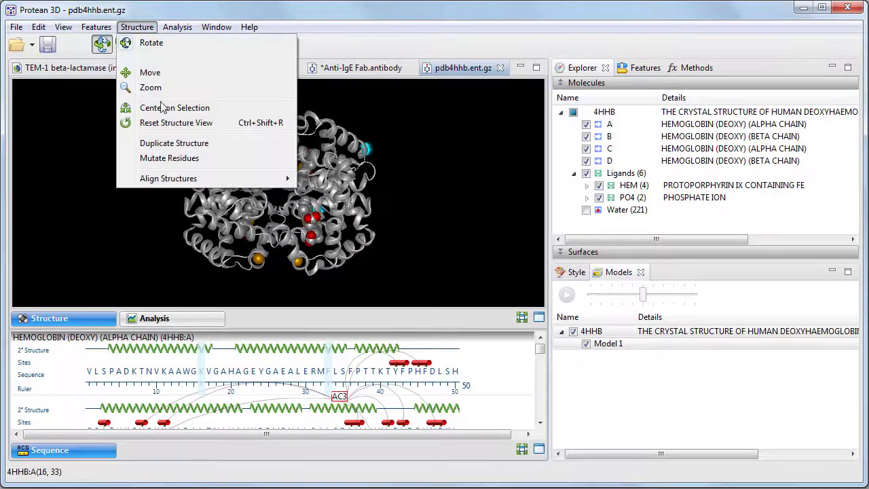
pyautogui.click(169, 159)
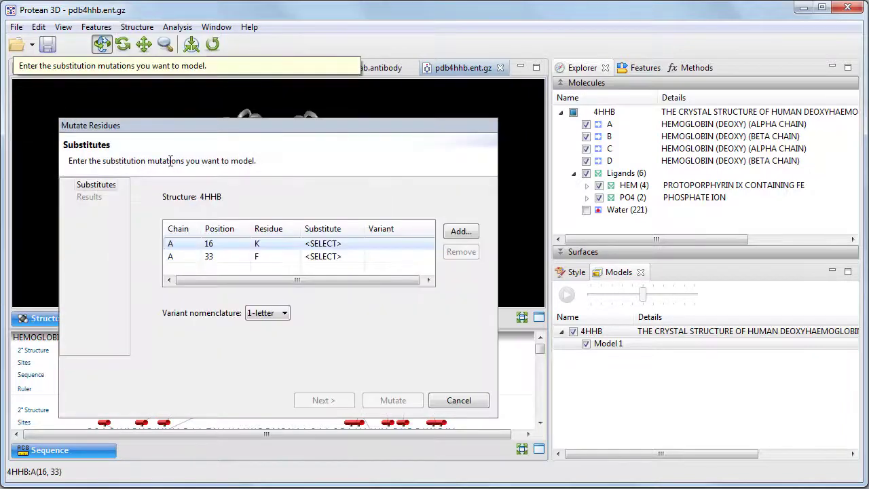
pyautogui.click(330, 245)
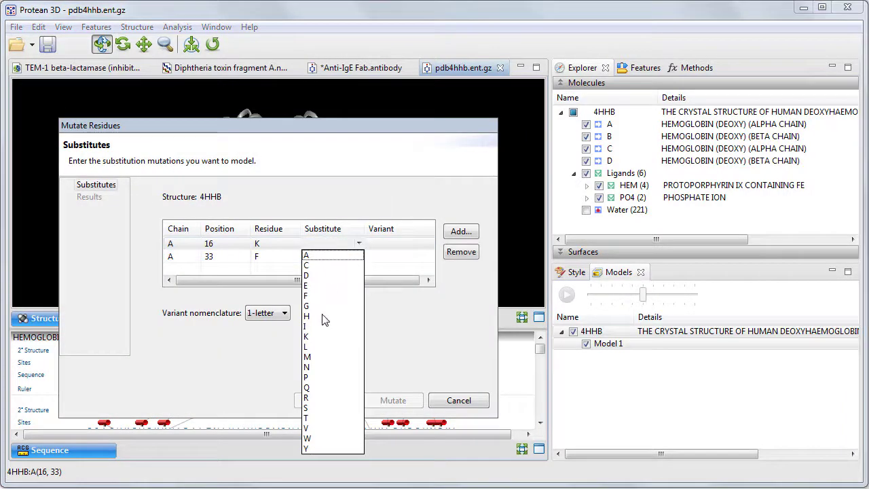
pyautogui.click(307, 306)
pyautogui.click(314, 255)
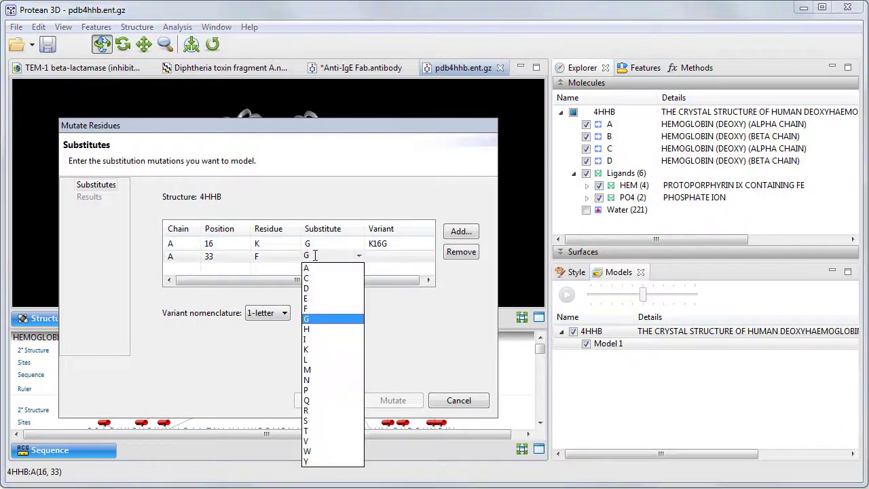
pyautogui.click(306, 430)
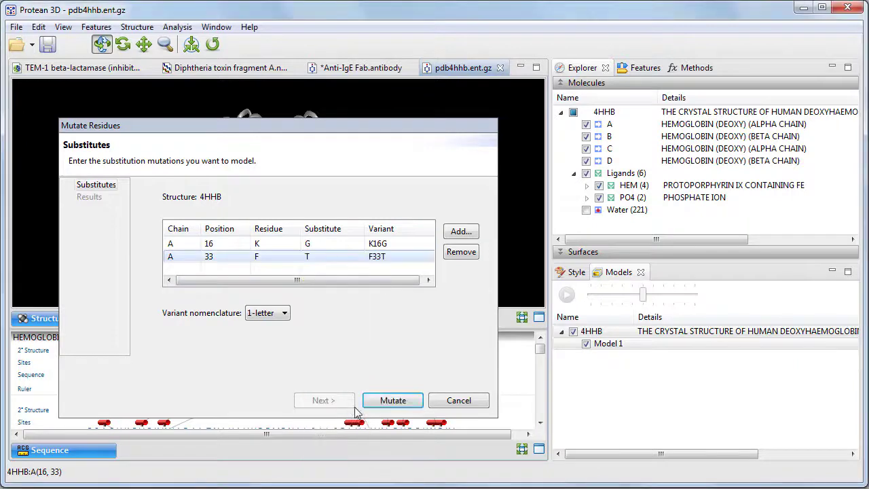
pyautogui.click(393, 401)
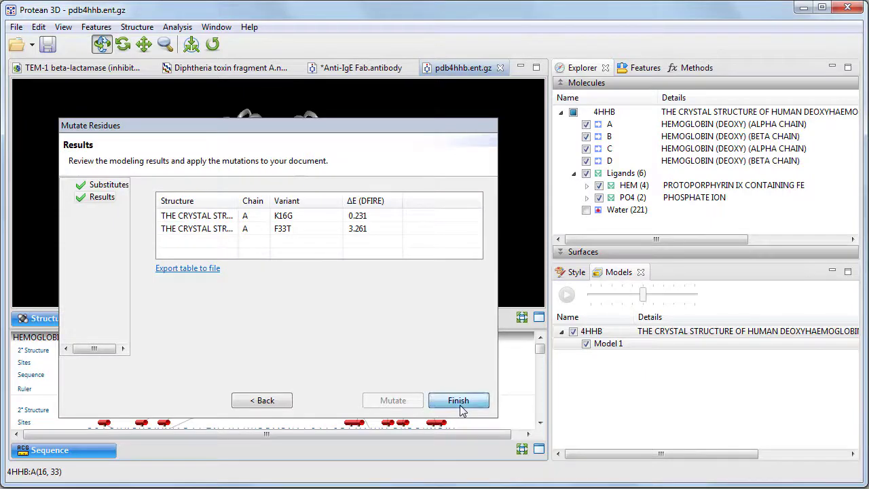
# - Accept the mutation results to add 4HHB_Mutant2 and scroll the Explorer to show it
pyautogui.click(460, 408)
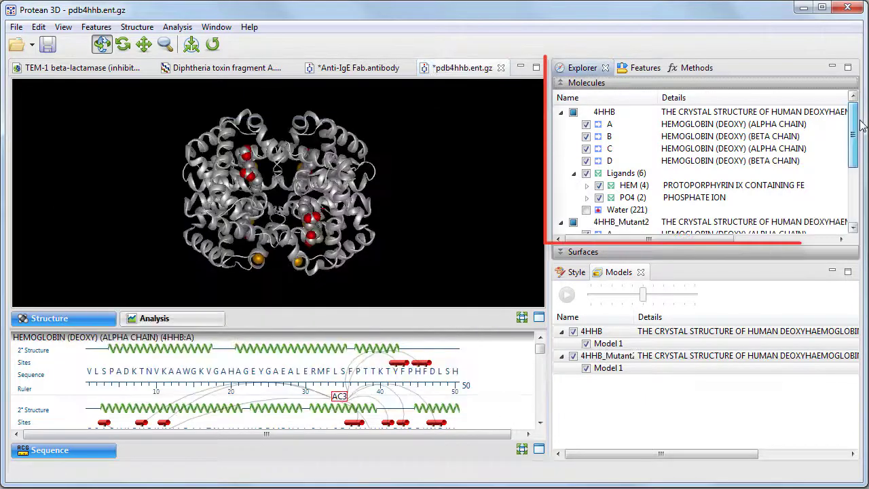
pyautogui.moveTo(858, 132); pyautogui.dragTo(859, 199)
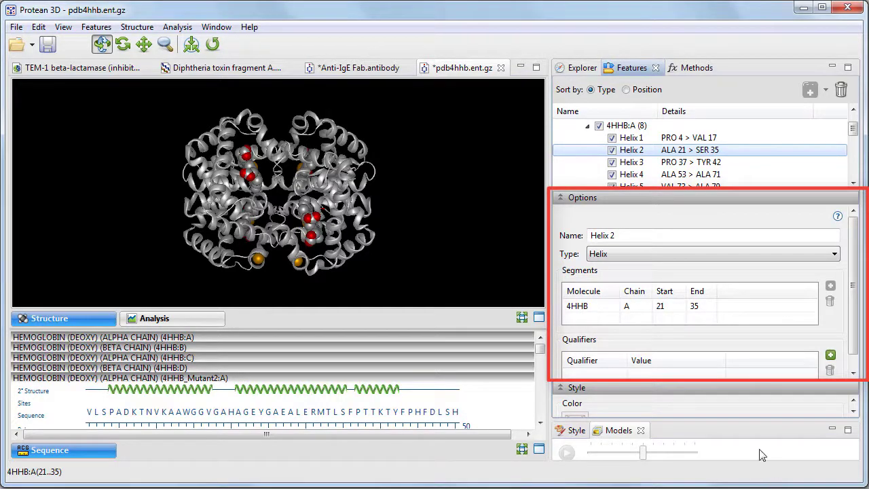
# - Change Helix 2's segment start from residue 21 to 23
pyautogui.click(676, 308)
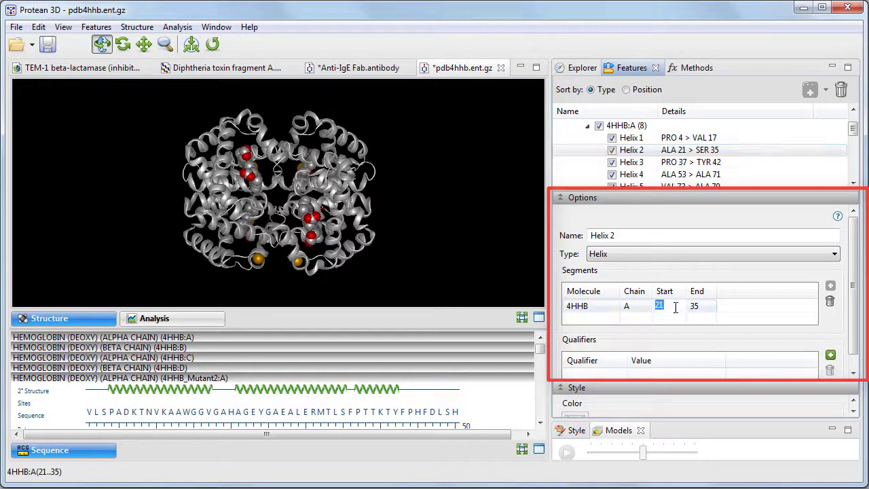
pyautogui.write('23')
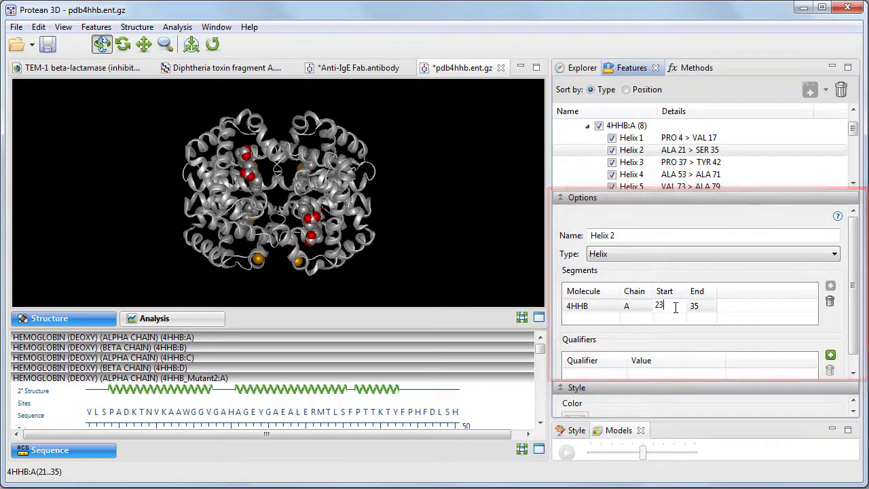
pyautogui.press('Return')
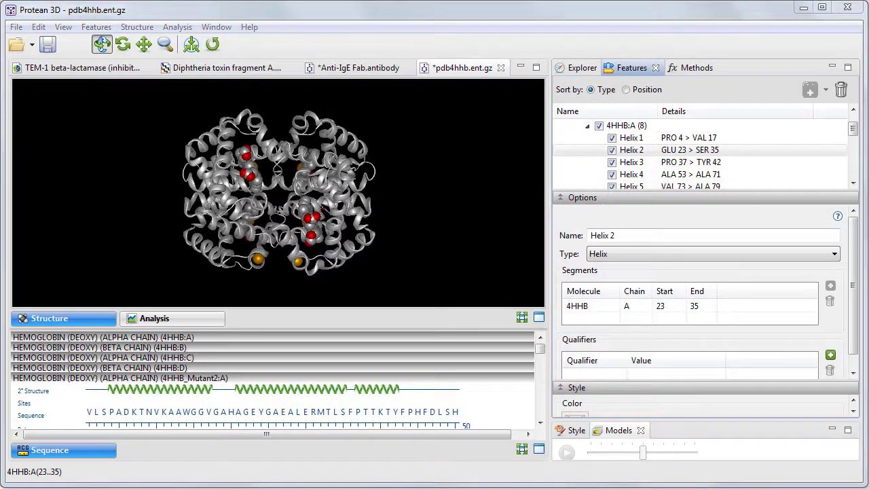